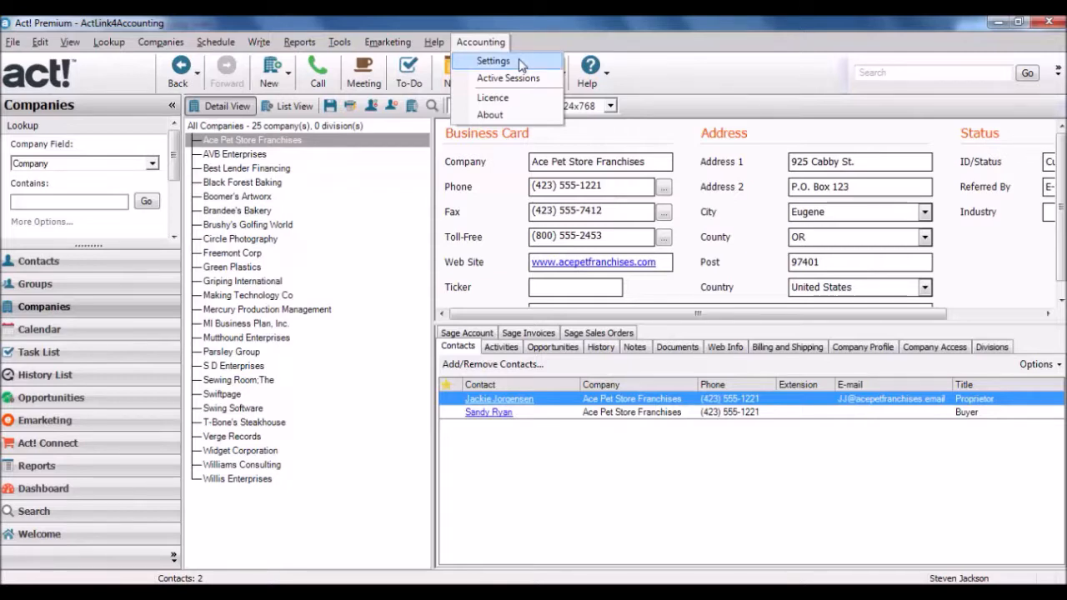
Automatically link Sage accounts to Act! companies in the accounting settings, matching Sage Name to Act! COMPANY, and confirm the settings
{"action": "left_click", "coordinate": [517, 62]}
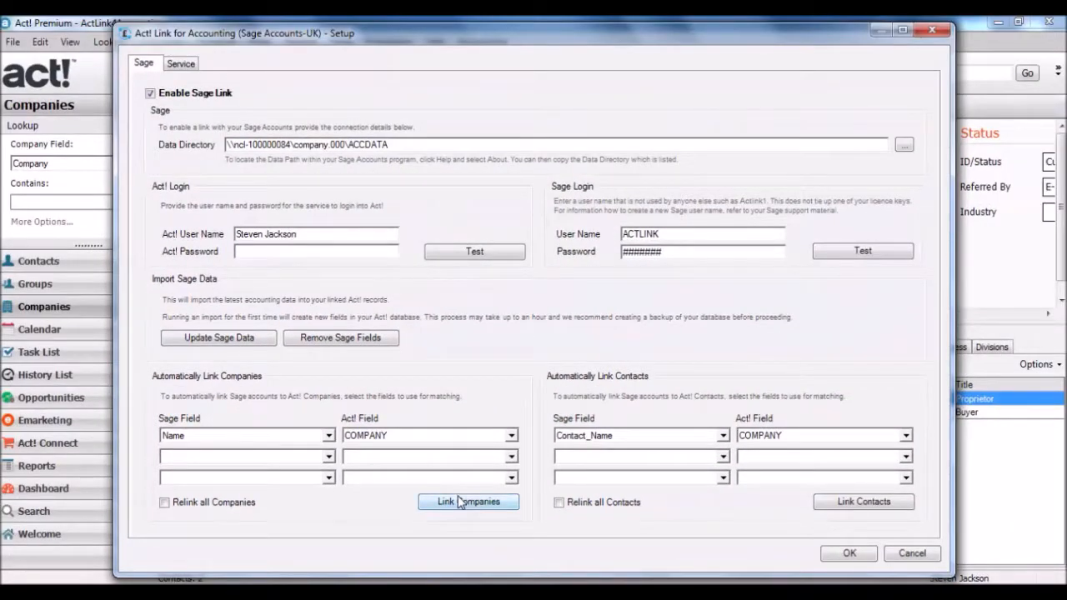
{"action": "left_click", "coordinate": [460, 502]}
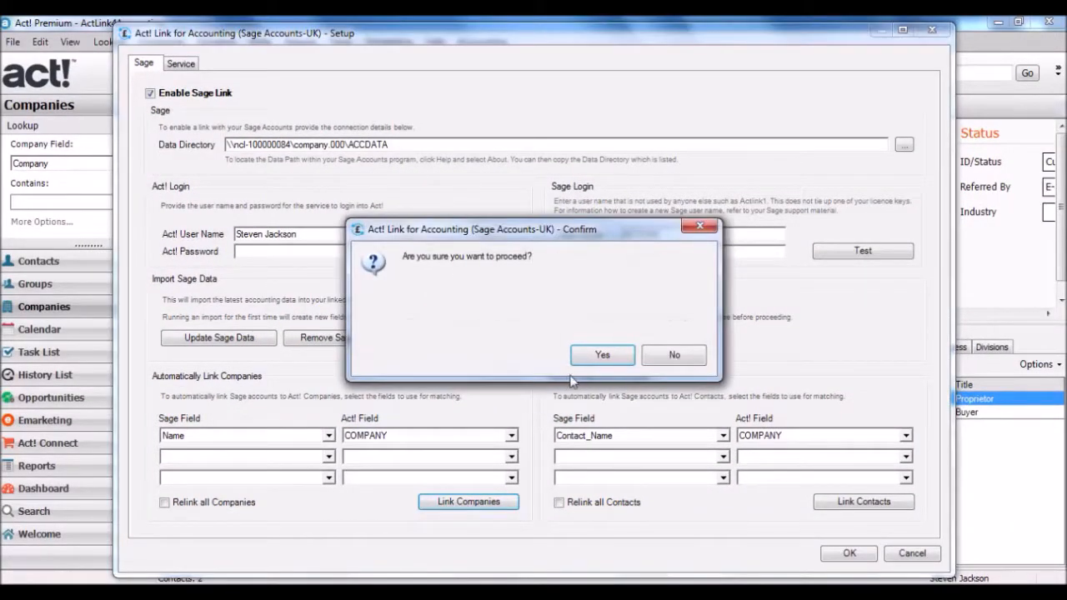
{"action": "left_click", "coordinate": [603, 356]}
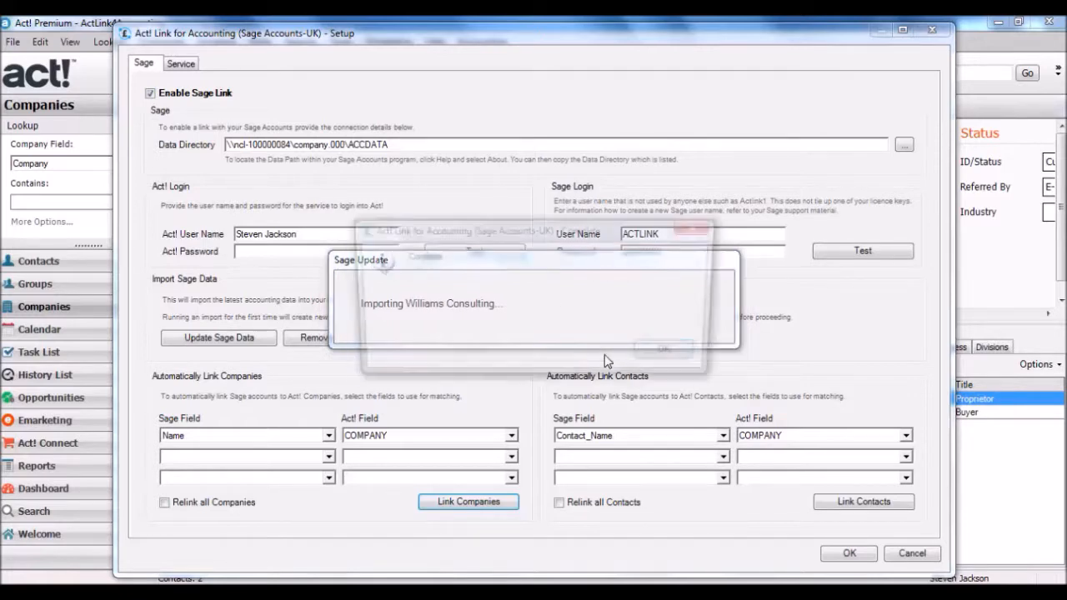
{"action": "left_click", "coordinate": [671, 357]}
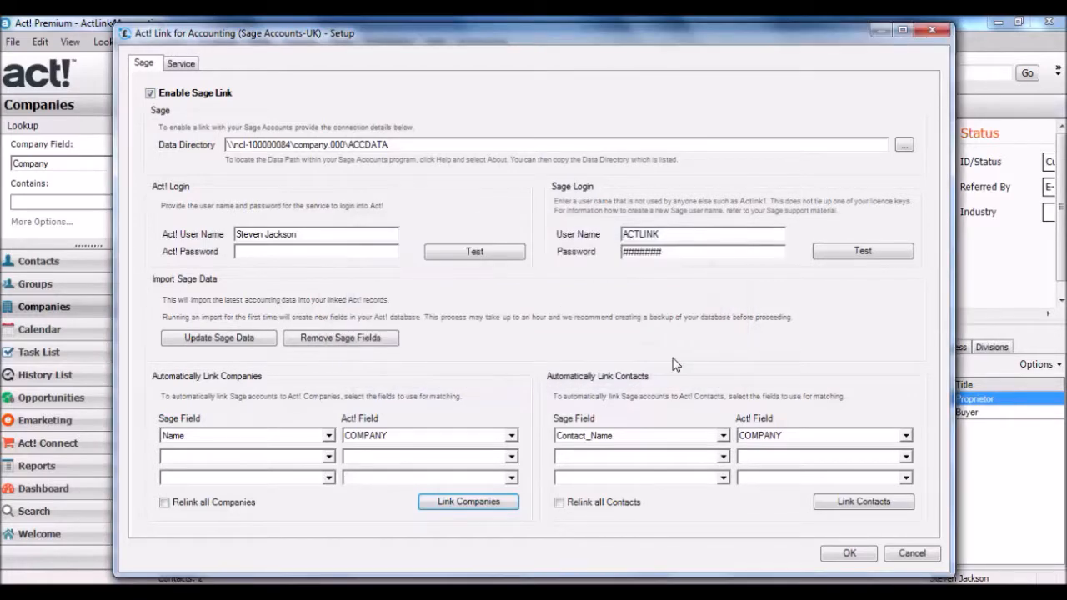
{"action": "left_click", "coordinate": [849, 554]}
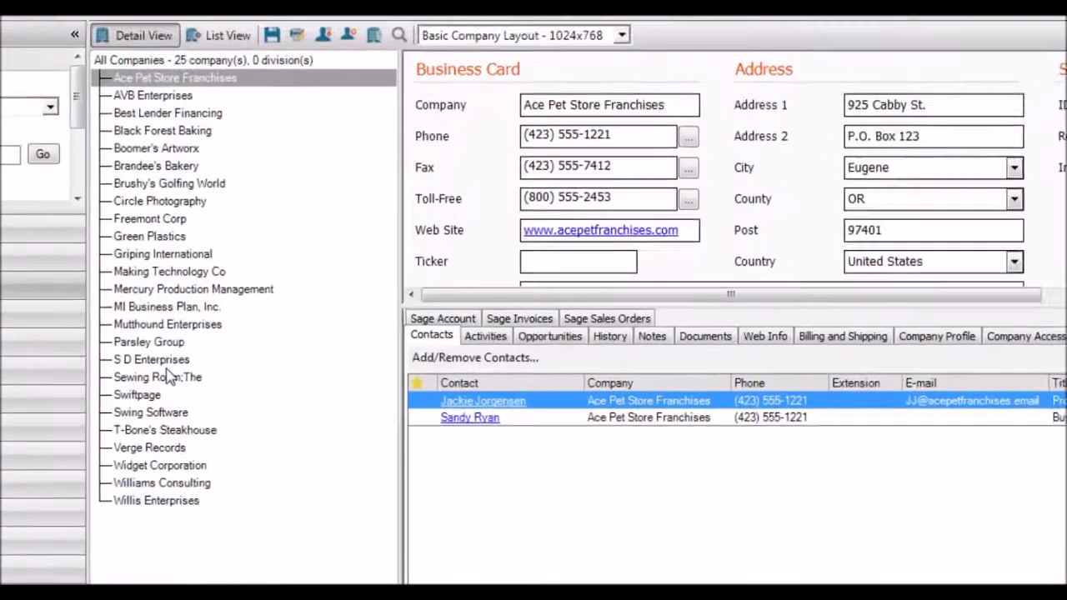
Review the Sage account details, invoices and sales orders of the company S D Enterprises
{"action": "left_click", "coordinate": [240, 367]}
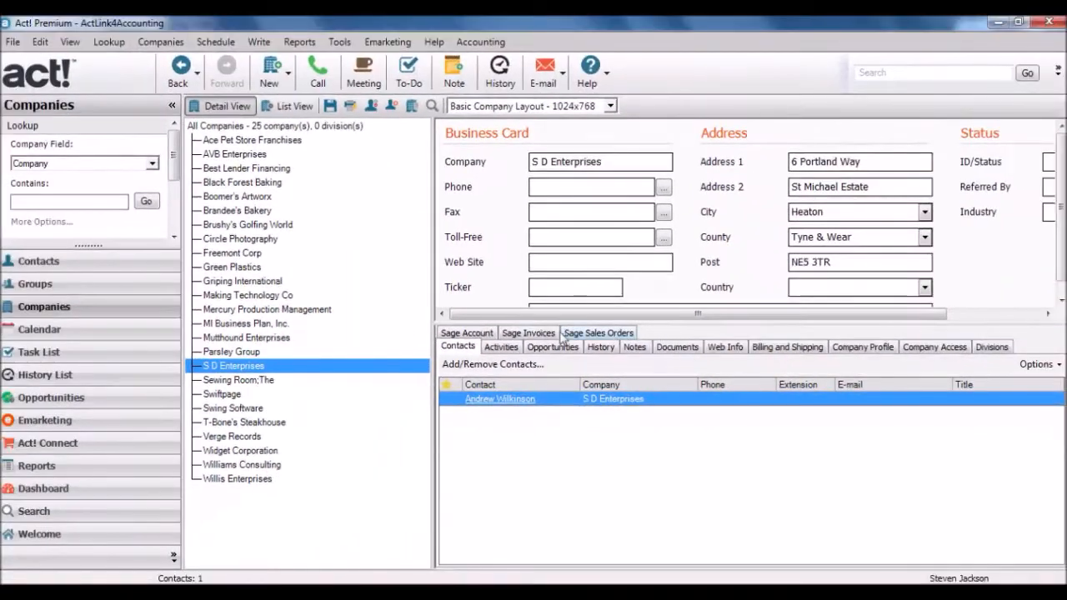
{"action": "left_click", "coordinate": [476, 334]}
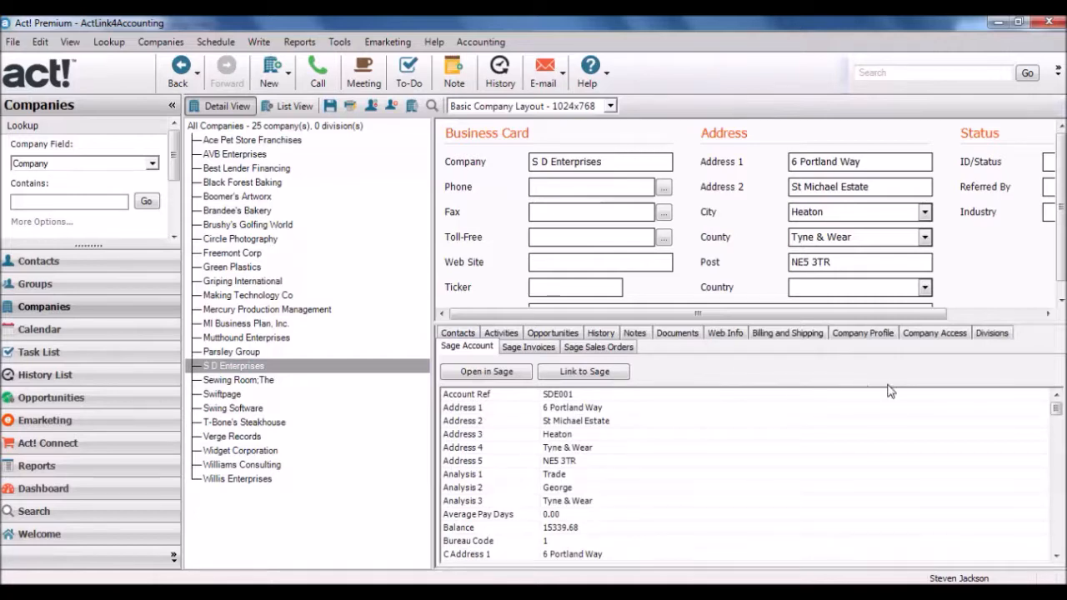
{"action": "mouse_move", "coordinate": [1055, 408]}
{"action": "left_mouse_down"}
{"action": "mouse_move", "coordinate": [1057, 460]}
{"action": "mouse_move", "coordinate": [1056, 413]}
{"action": "left_mouse_up"}
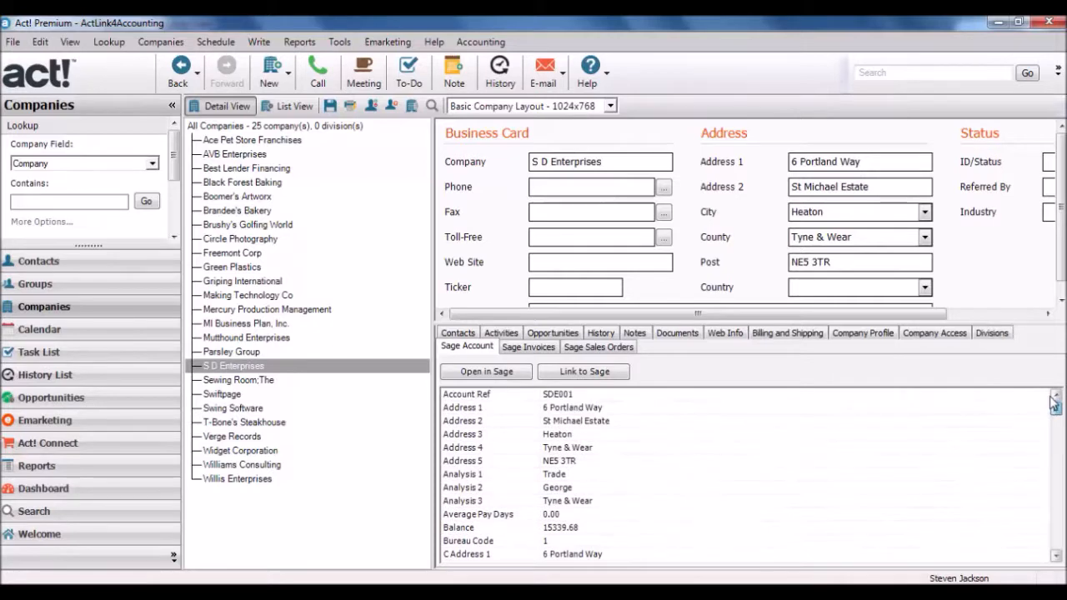
{"action": "left_click", "coordinate": [538, 348]}
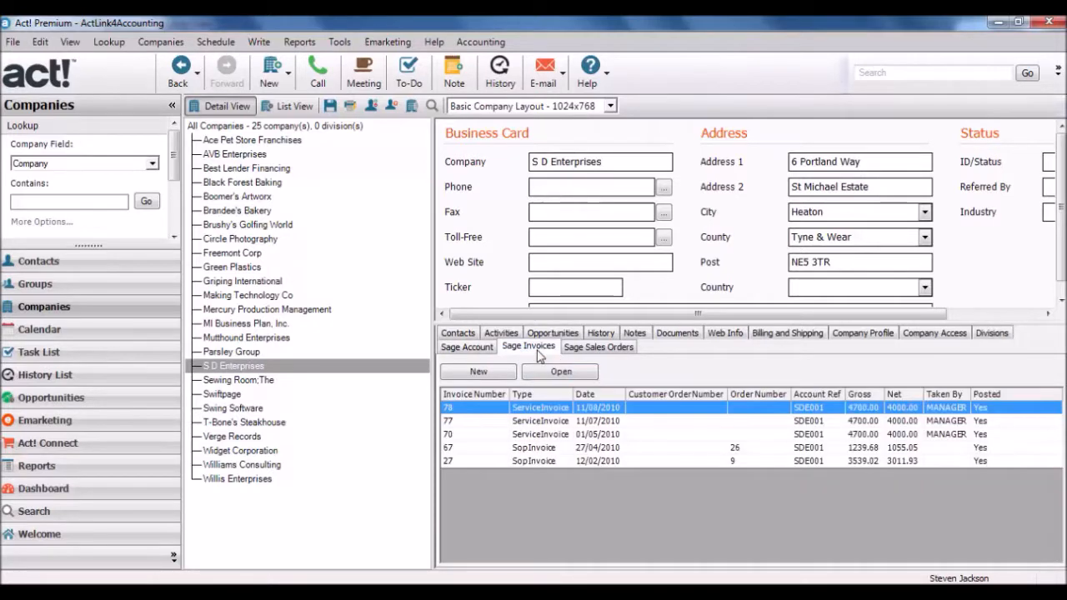
{"action": "left_click", "coordinate": [599, 348]}
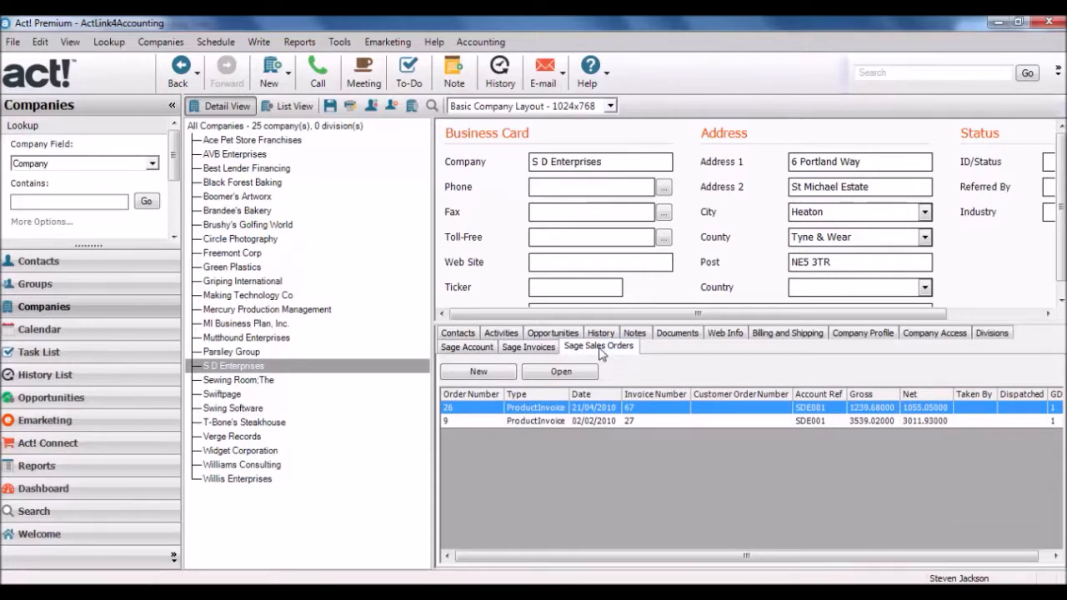
Open the SopInvoice dated 27/04/2010 from S D Enterprises' Sage invoices in Sage 50 and dismiss its notices
{"action": "left_click", "coordinate": [539, 350]}
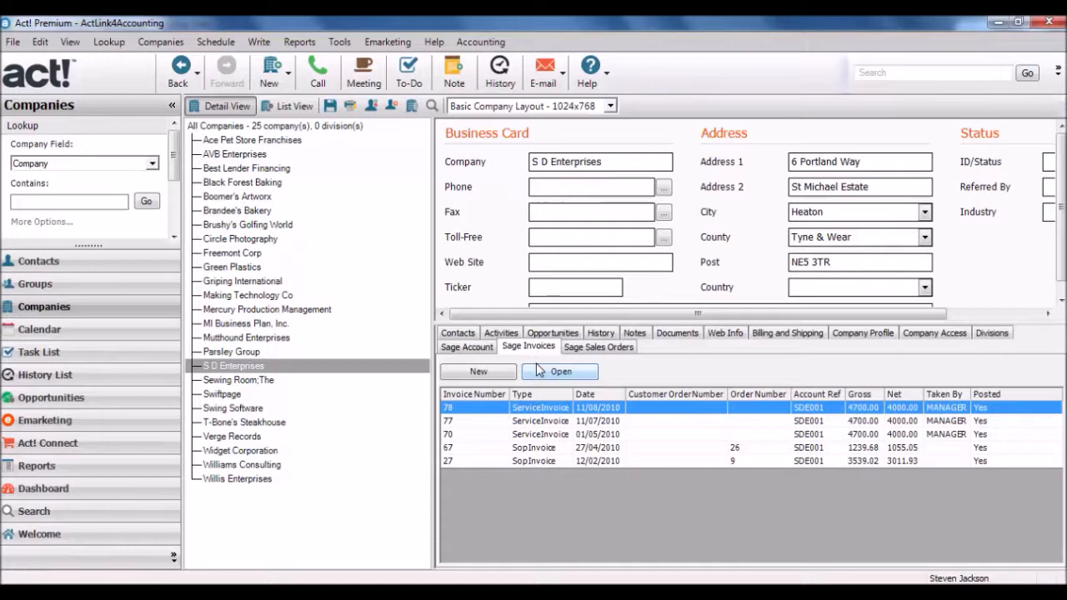
{"action": "left_click", "coordinate": [552, 448]}
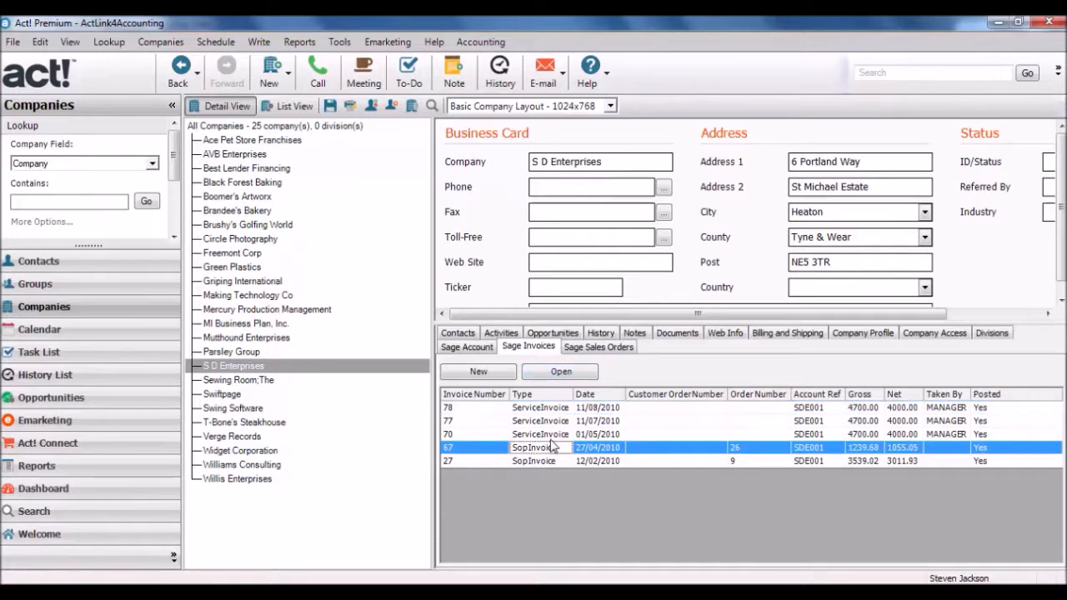
{"action": "left_click", "coordinate": [564, 374]}
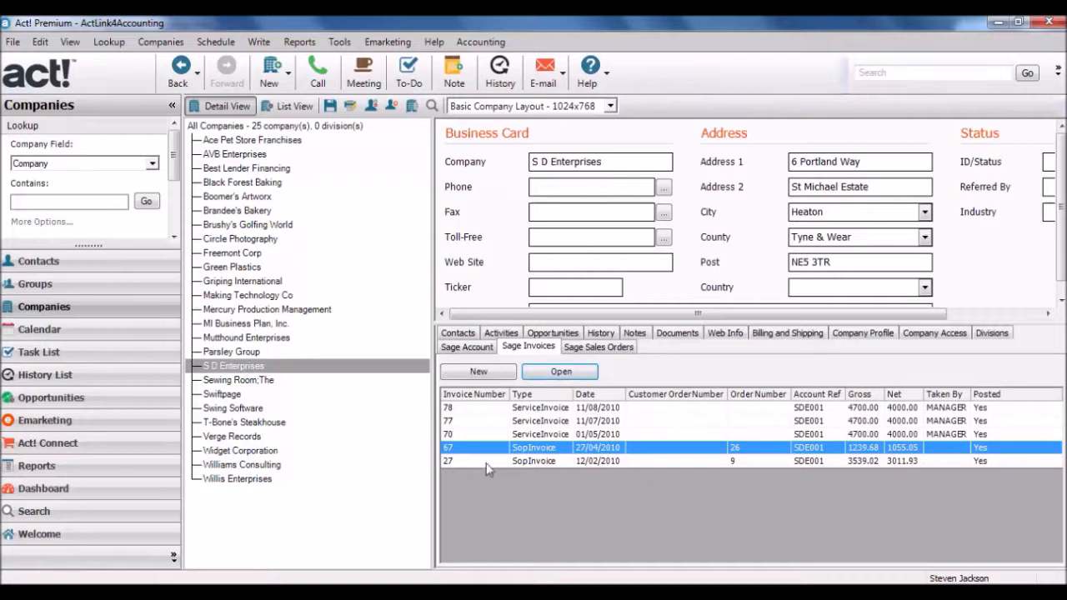
{"action": "left_click", "coordinate": [392, 588]}
{"action": "left_click", "coordinate": [433, 553]}
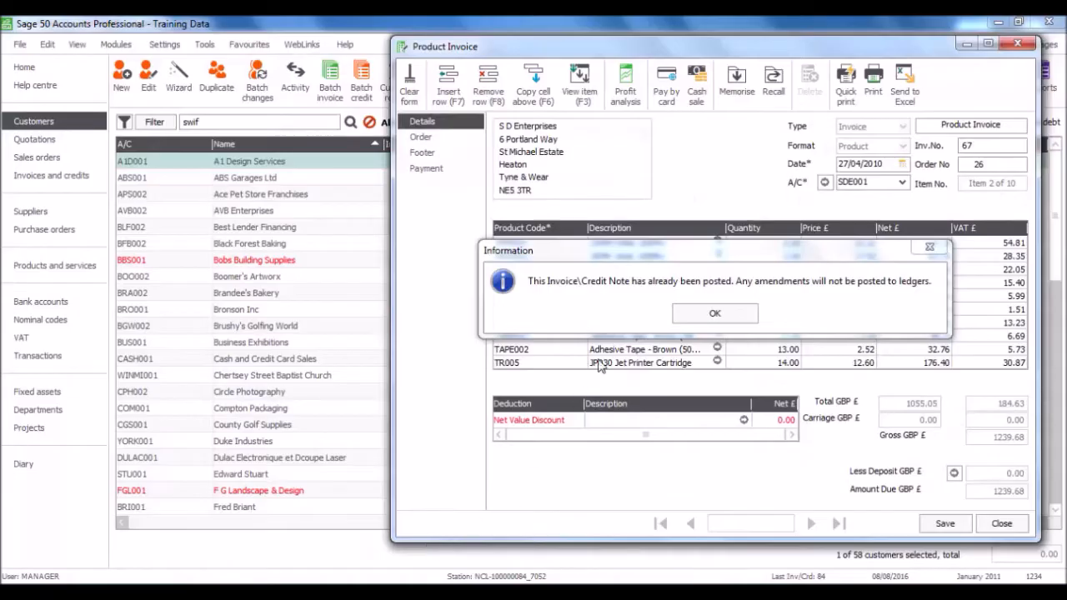
{"action": "left_click", "coordinate": [718, 321]}
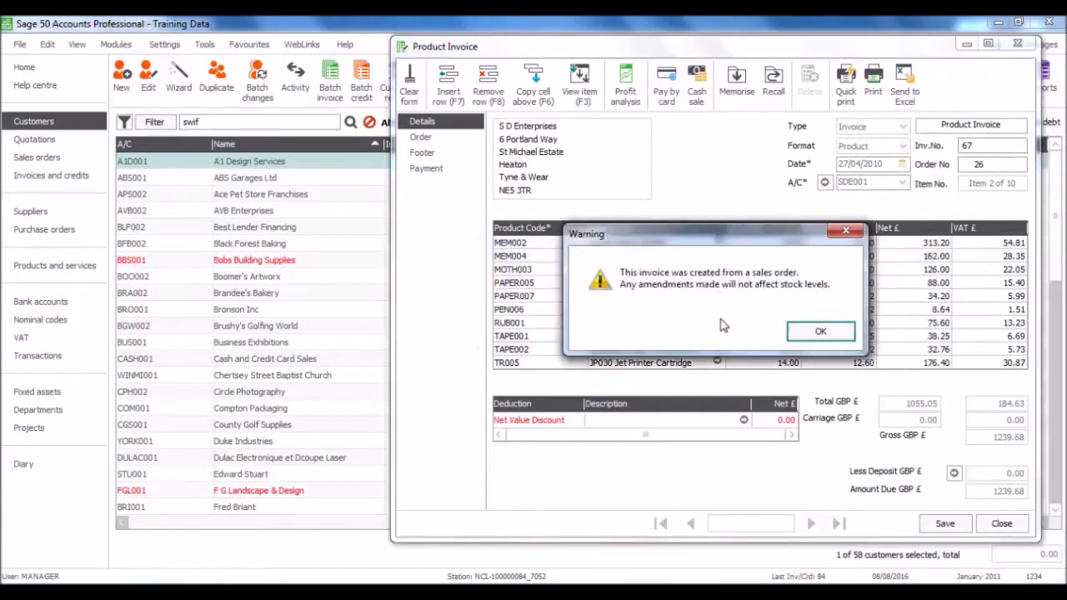
{"action": "left_click", "coordinate": [822, 331]}
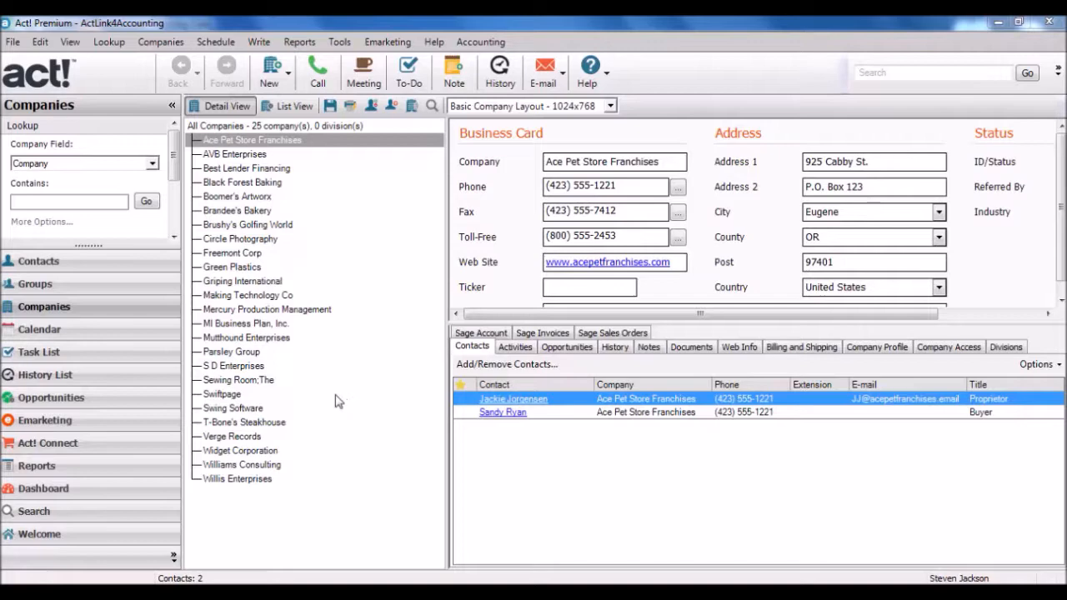
Create a Sage account for the company Swiftpage in Act!, accepting the suggested account code
{"action": "left_click", "coordinate": [336, 395]}
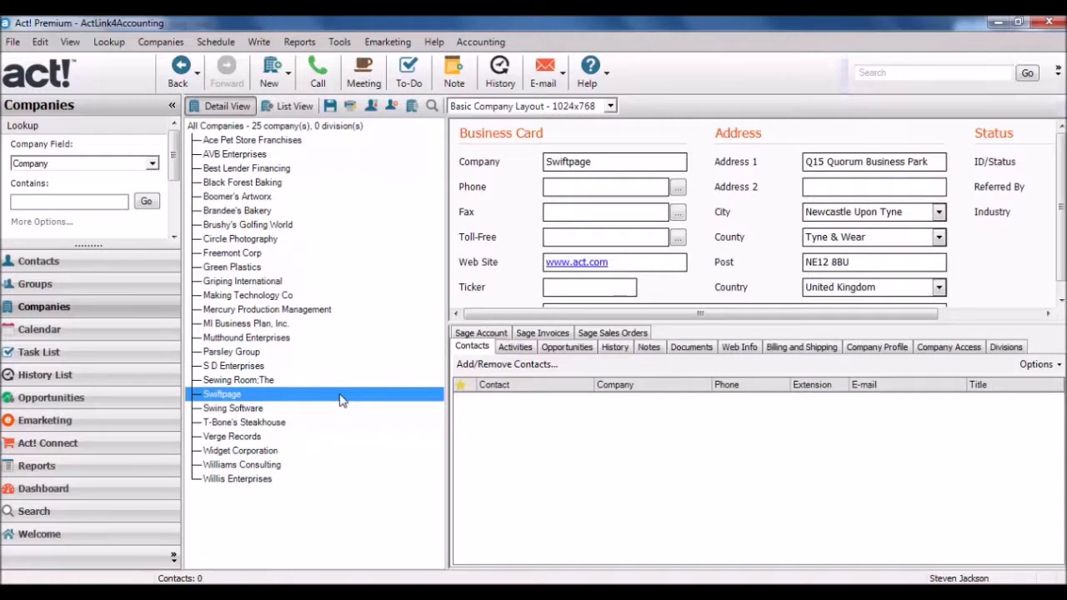
{"action": "left_click", "coordinate": [486, 335]}
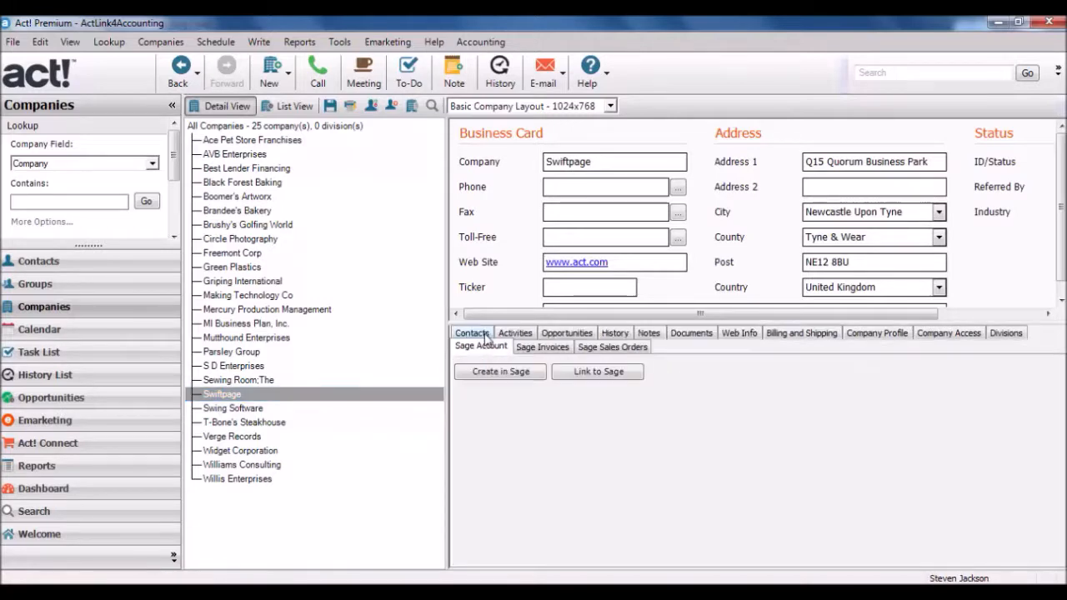
{"action": "left_click", "coordinate": [463, 375]}
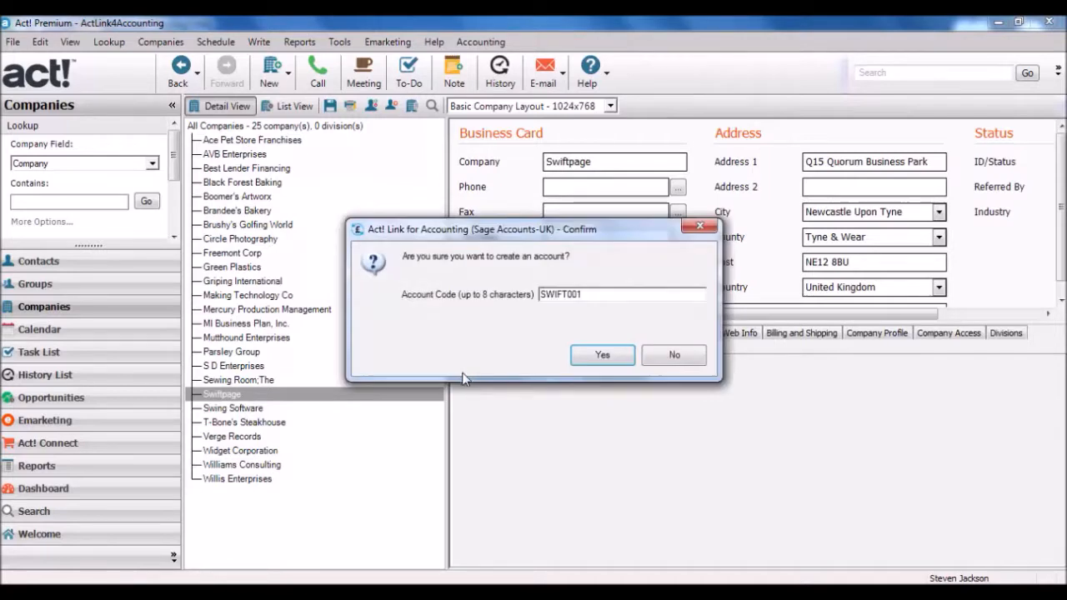
{"action": "left_click", "coordinate": [597, 296]}
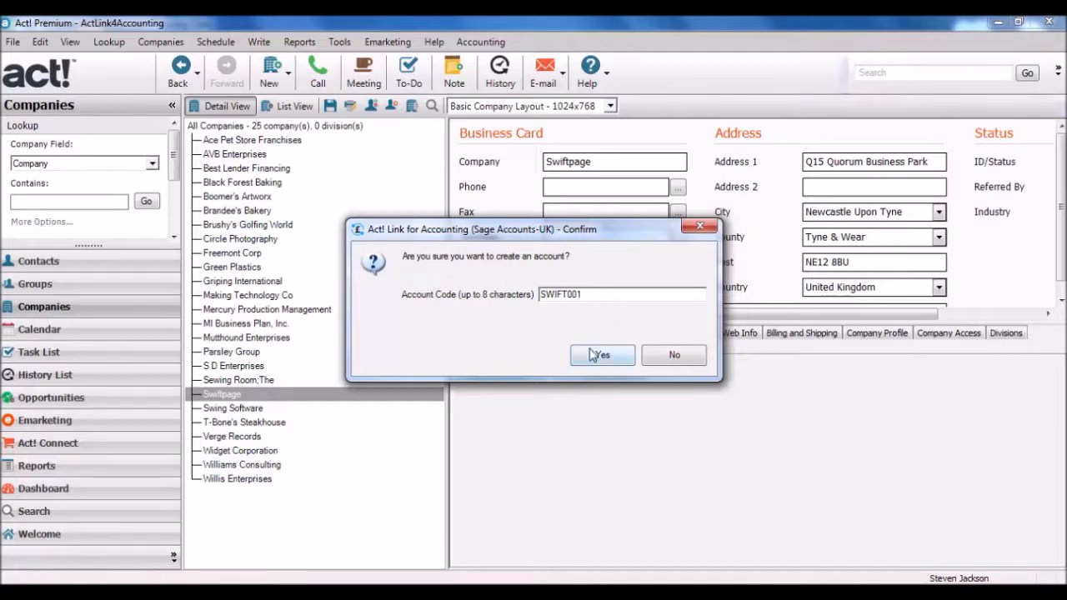
{"action": "left_click", "coordinate": [600, 355]}
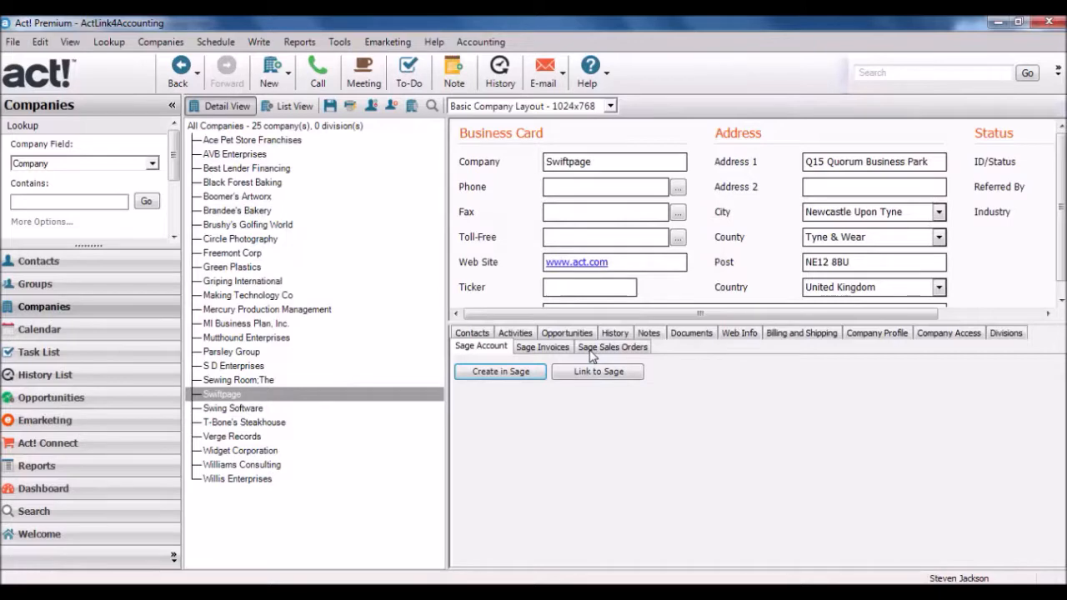
{"action": "left_click", "coordinate": [590, 360]}
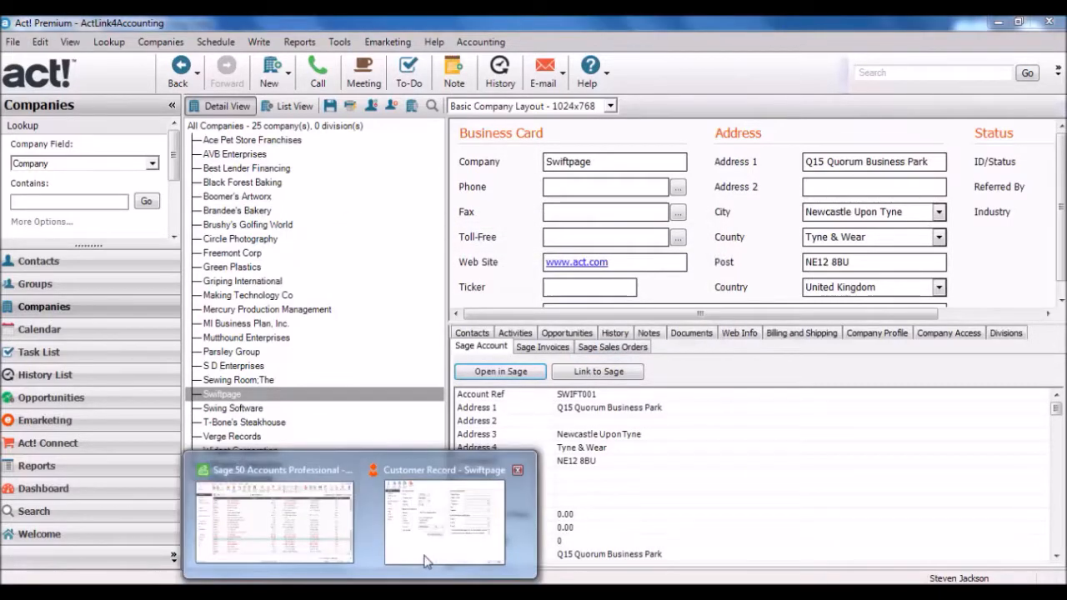
Switch to Sage 50 to view the Swiftpage customer record and close it without saving changes
{"action": "left_click", "coordinate": [427, 557]}
{"action": "left_click", "coordinate": [595, 362]}
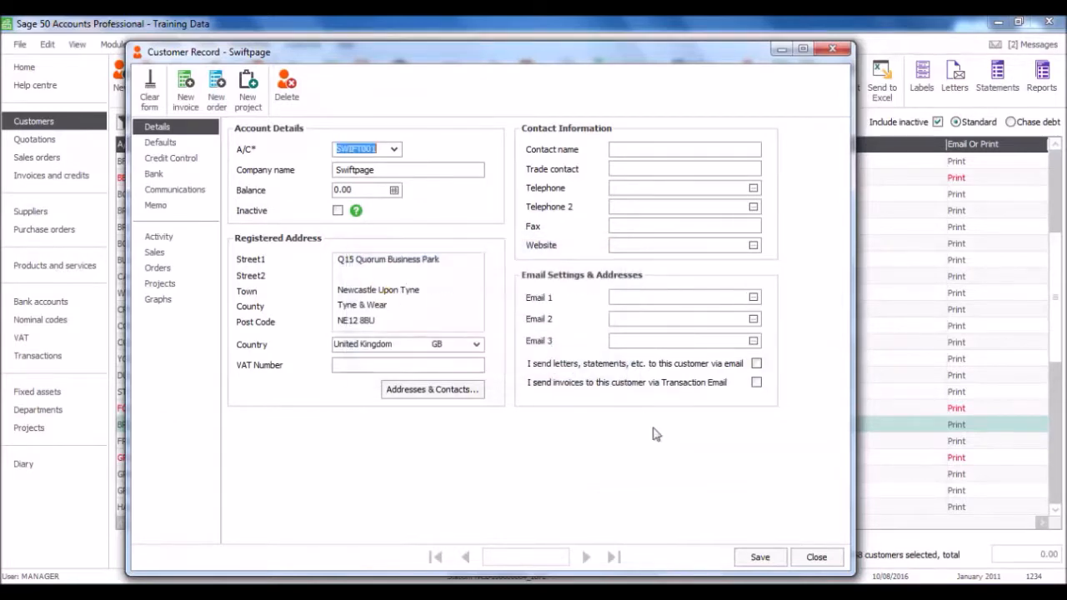
{"action": "left_click", "coordinate": [817, 557]}
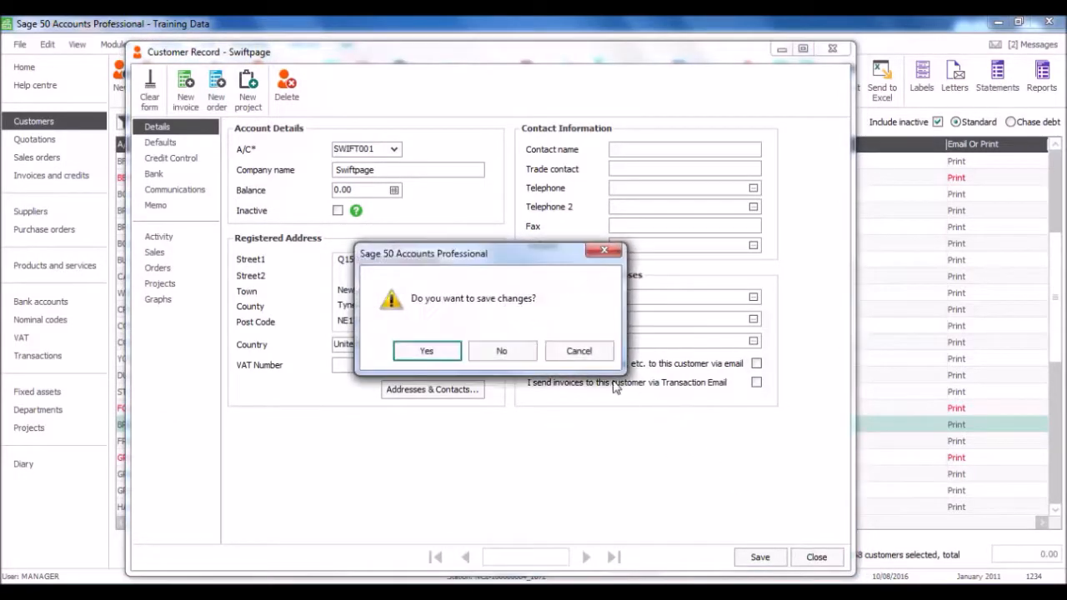
{"action": "left_click", "coordinate": [519, 353]}
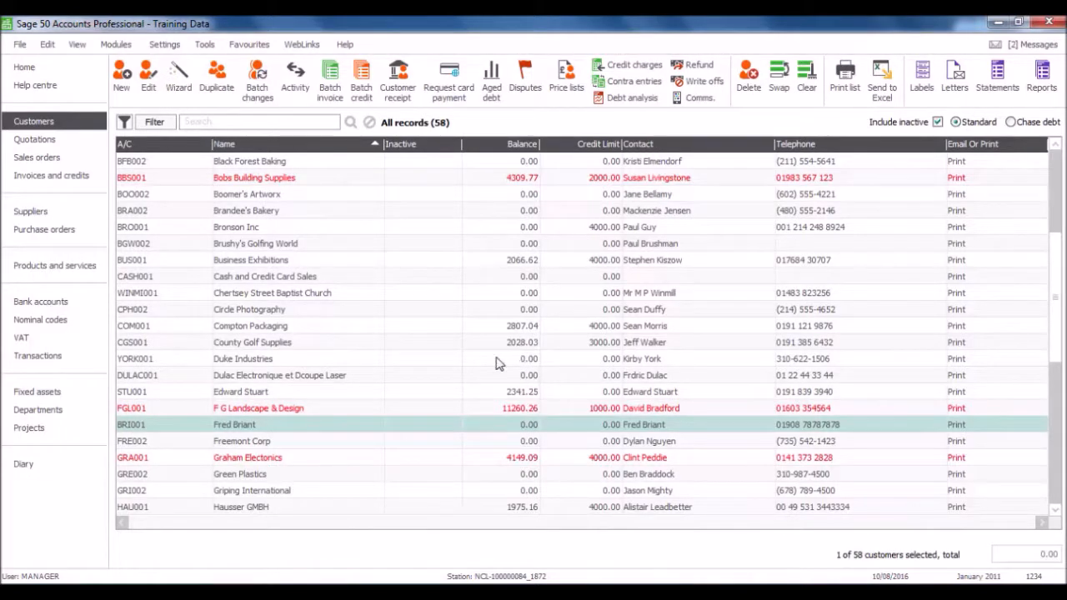
View the highlighted customer's record in Sage 50, and create and save a company in Act! with that customer's full name
{"action": "double_click", "coordinate": [323, 430]}
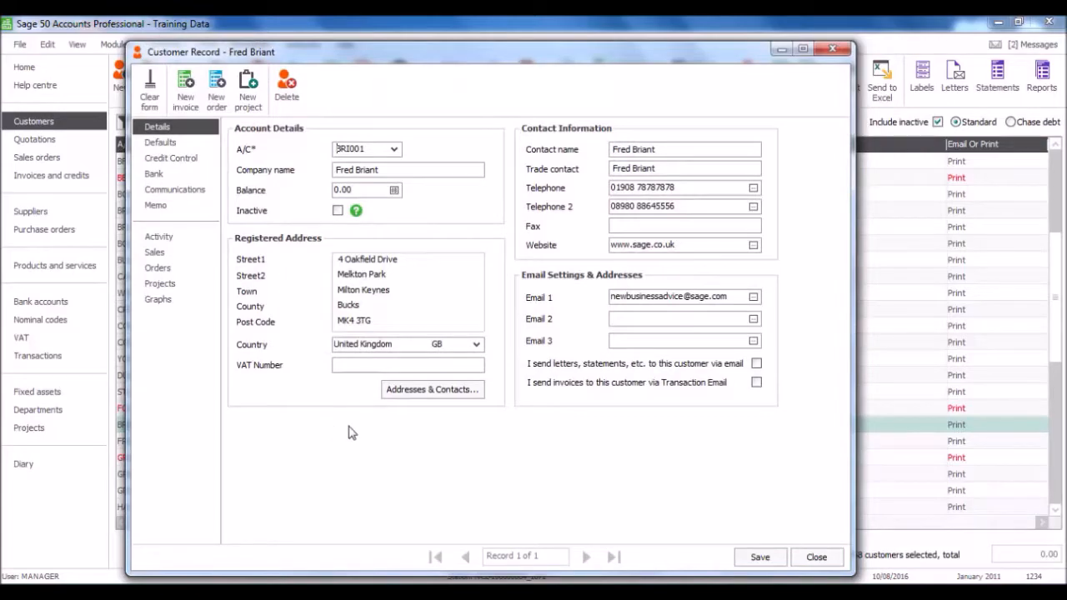
{"action": "left_click", "coordinate": [760, 555]}
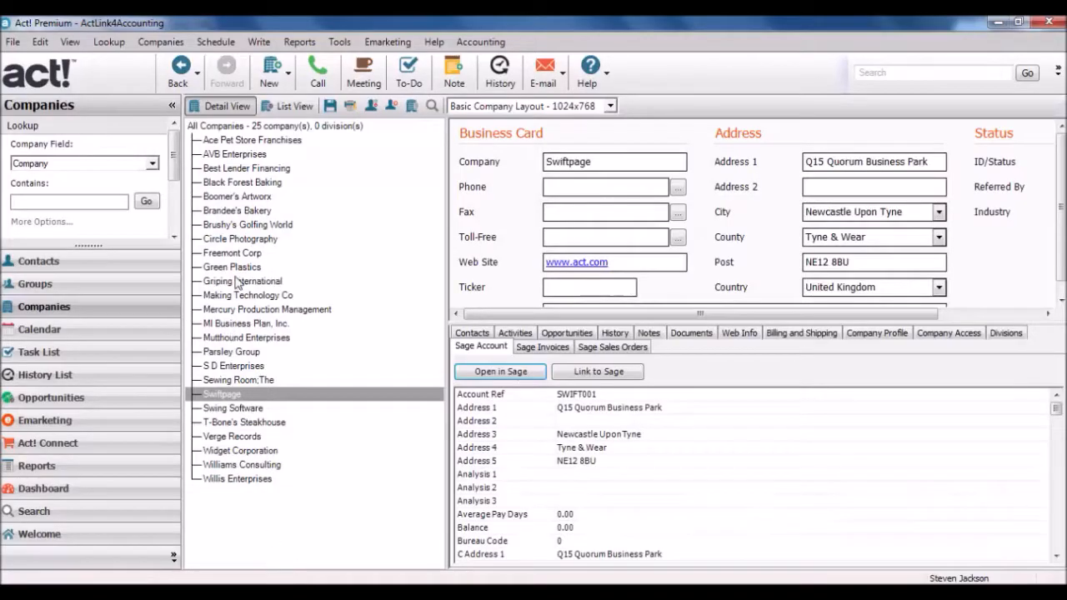
{"action": "left_click", "coordinate": [269, 71]}
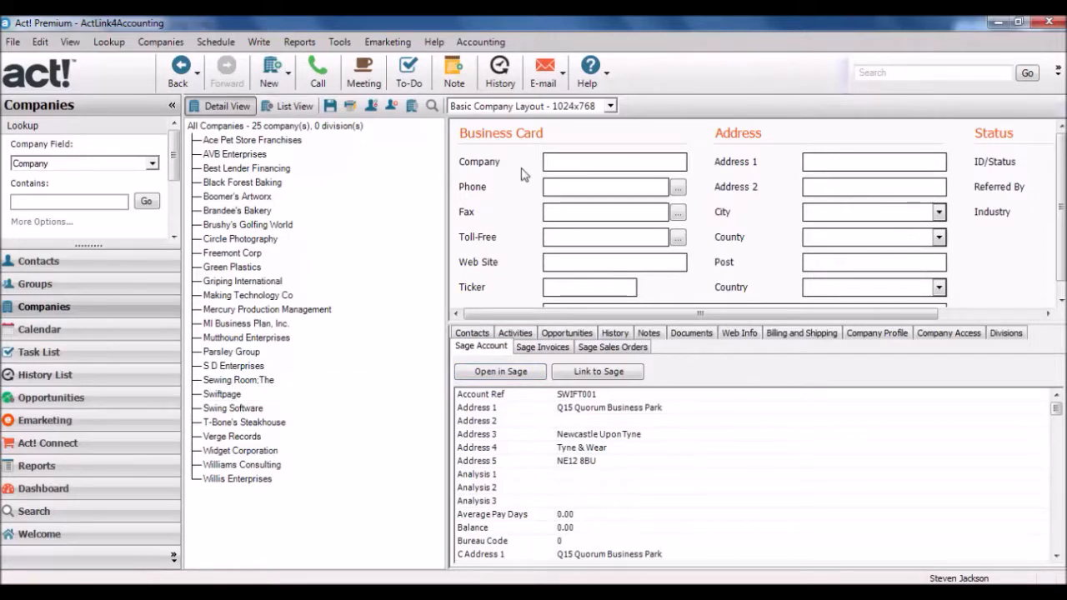
{"action": "type", "text": "Fred Briant"}
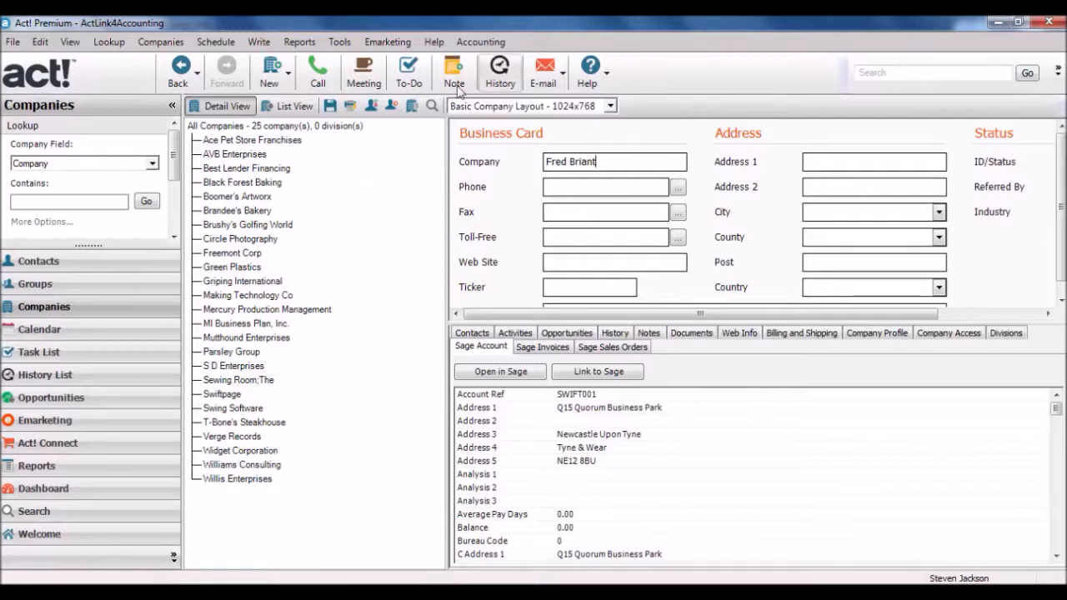
{"action": "left_click", "coordinate": [330, 106]}
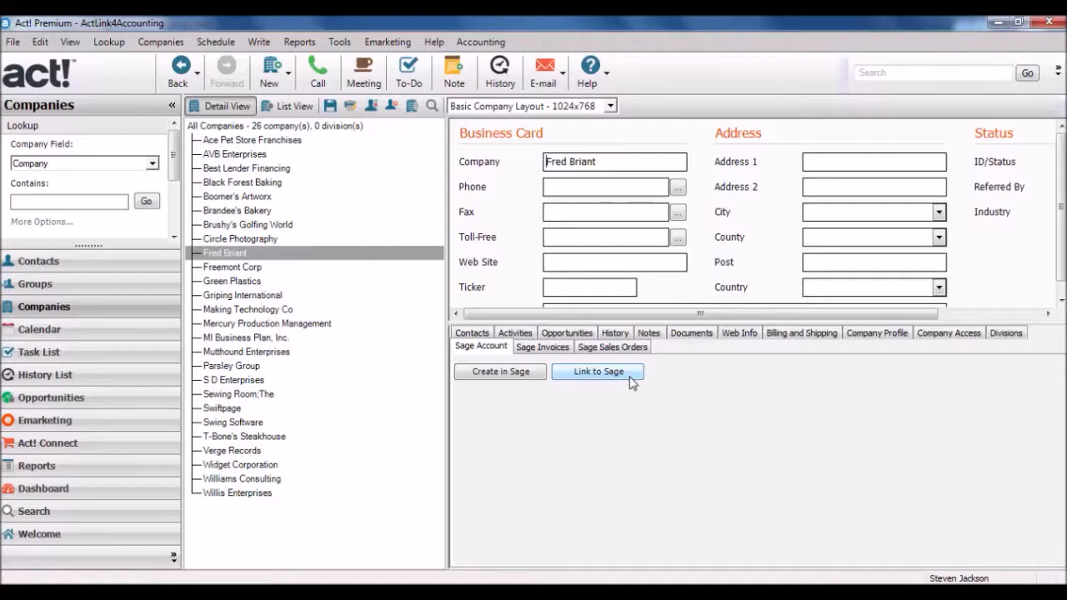
Find the new company's Sage account by customer name, link it with Link & Update Act!, and view the billing and shipping addresses
{"action": "left_click", "coordinate": [631, 379]}
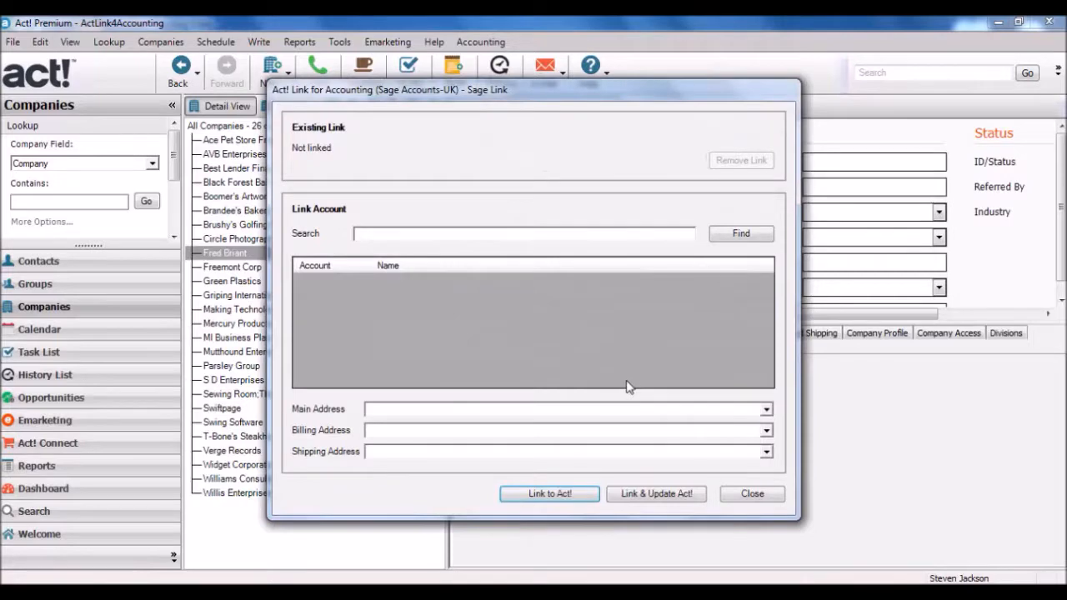
{"action": "left_click", "coordinate": [445, 232]}
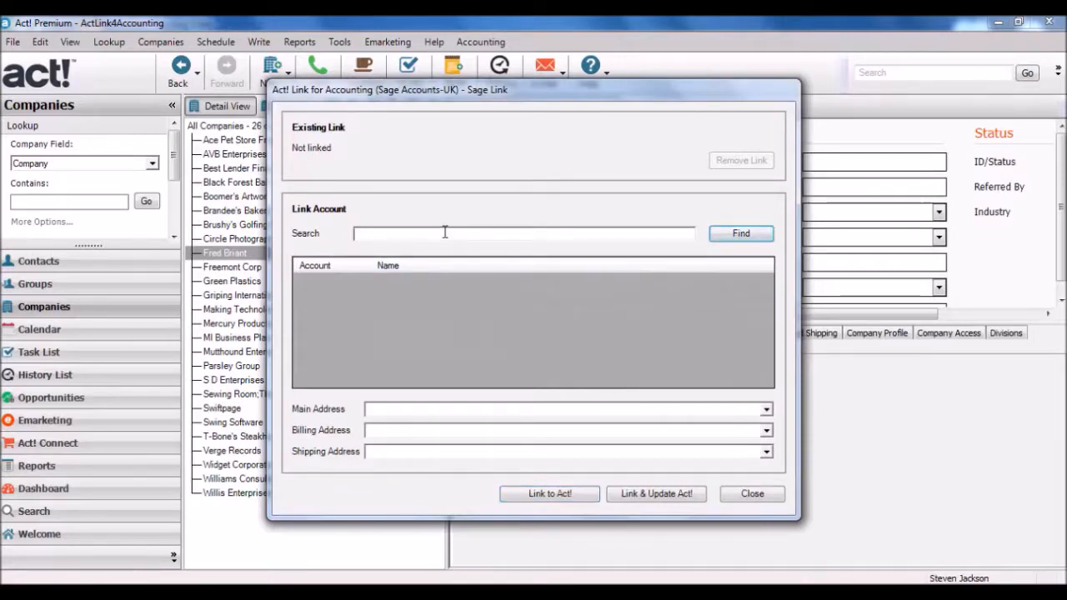
{"action": "type", "text": "fred briant"}
{"action": "left_click", "coordinate": [738, 233]}
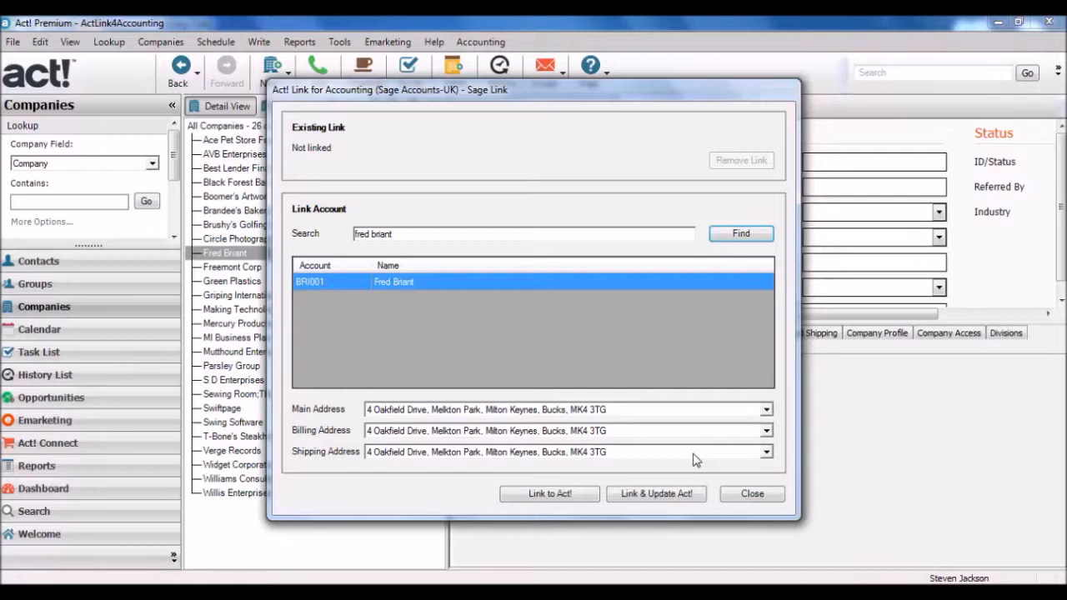
{"action": "left_click", "coordinate": [677, 496]}
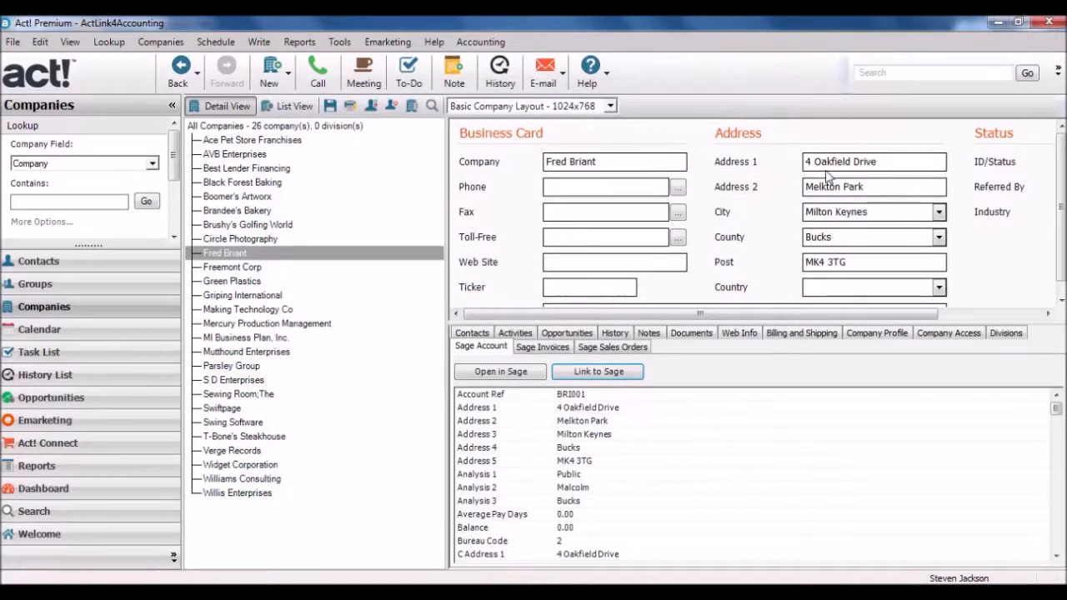
{"action": "left_click", "coordinate": [798, 334]}
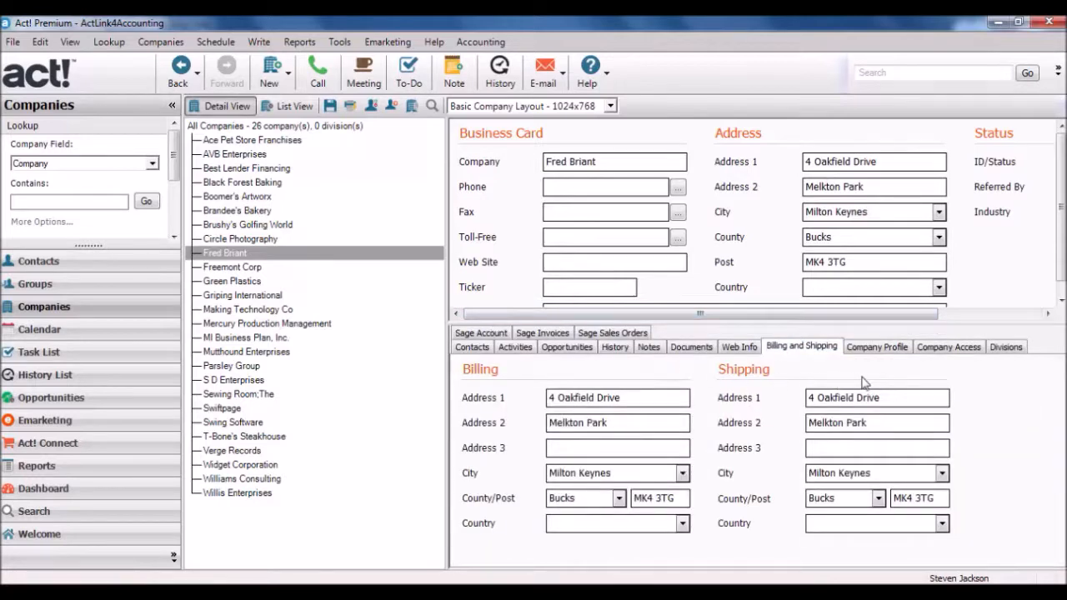